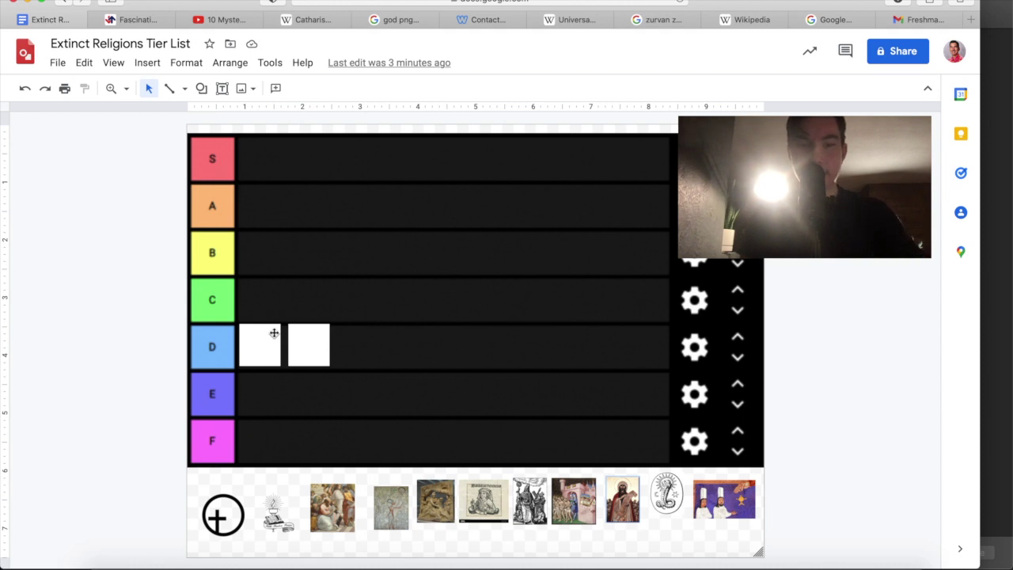
Place the circled-cross symbol and the candle-and-book emblem on the two white squares in the D tier row
{"action": "left_click_drag", "start_coordinate": [214, 518], "coordinate": [255, 345]}
{"action": "left_click", "coordinate": [224, 543]}
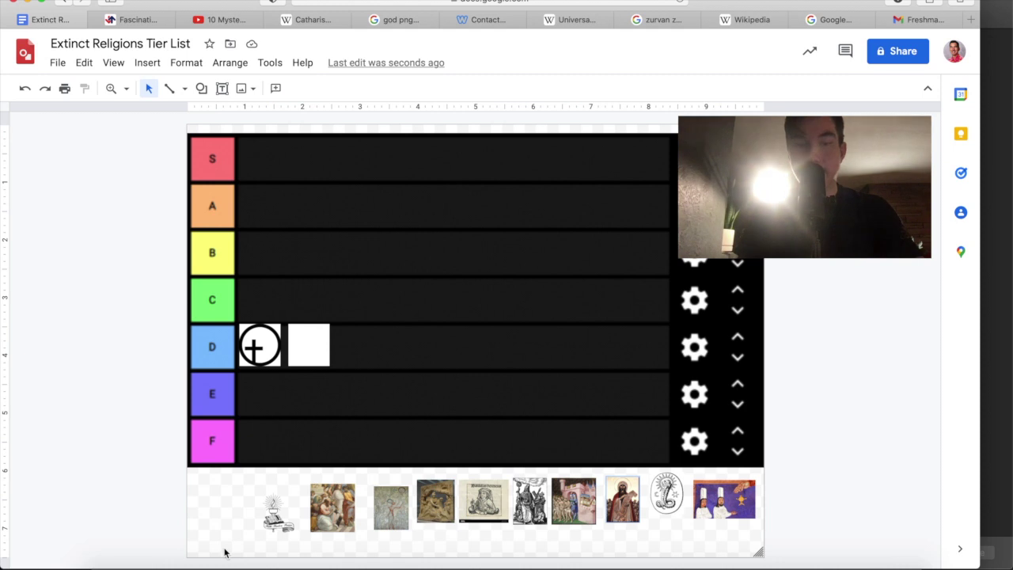
{"action": "left_click_drag", "start_coordinate": [271, 522], "coordinate": [304, 351]}
{"action": "left_click", "coordinate": [271, 517]}
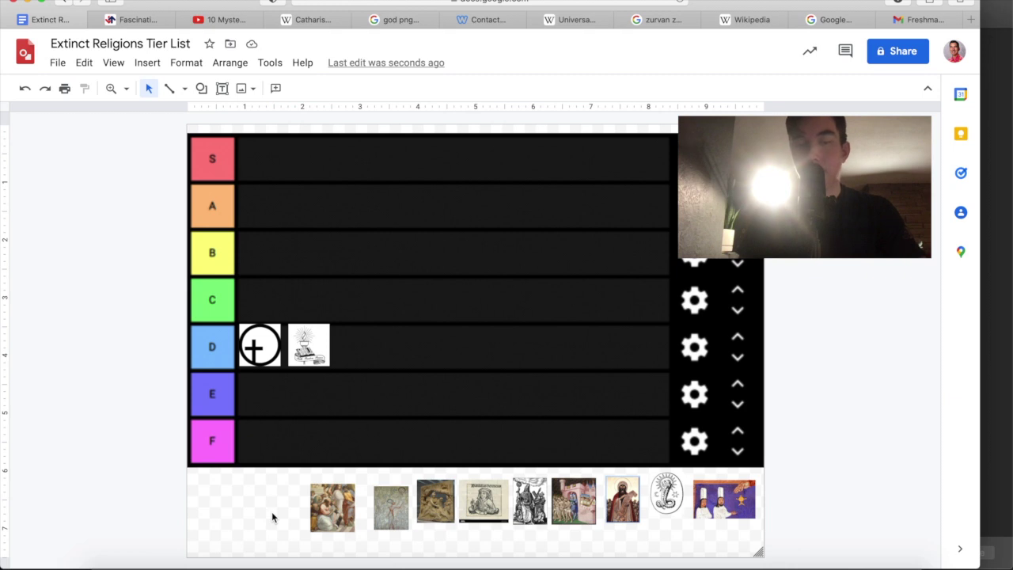
{"action": "left_click", "coordinate": [256, 340]}
{"action": "left_click", "coordinate": [292, 339]}
{"action": "left_click", "coordinate": [263, 349]}
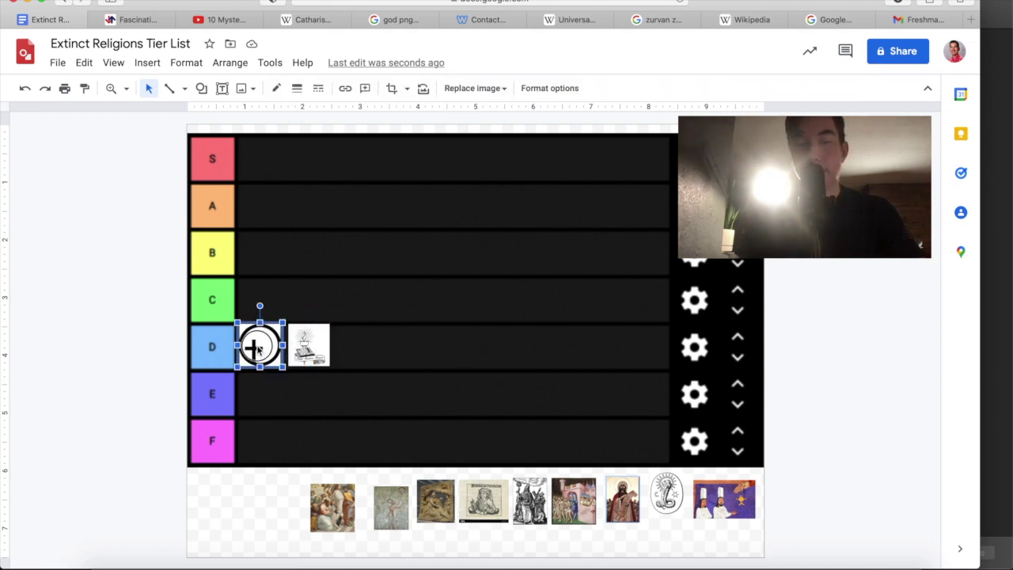
{"action": "left_click", "coordinate": [313, 351]}
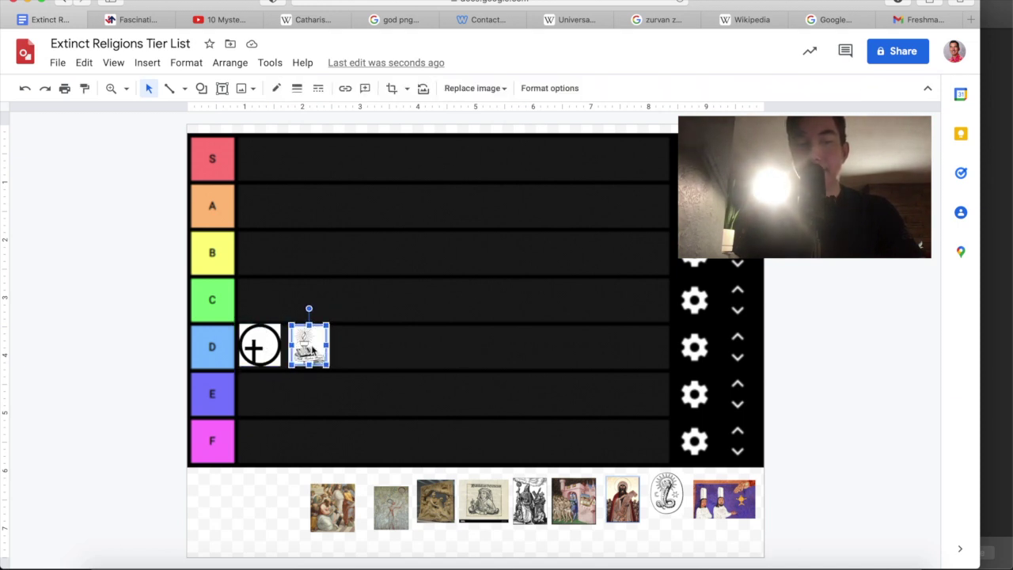
{"action": "left_click", "coordinate": [267, 506]}
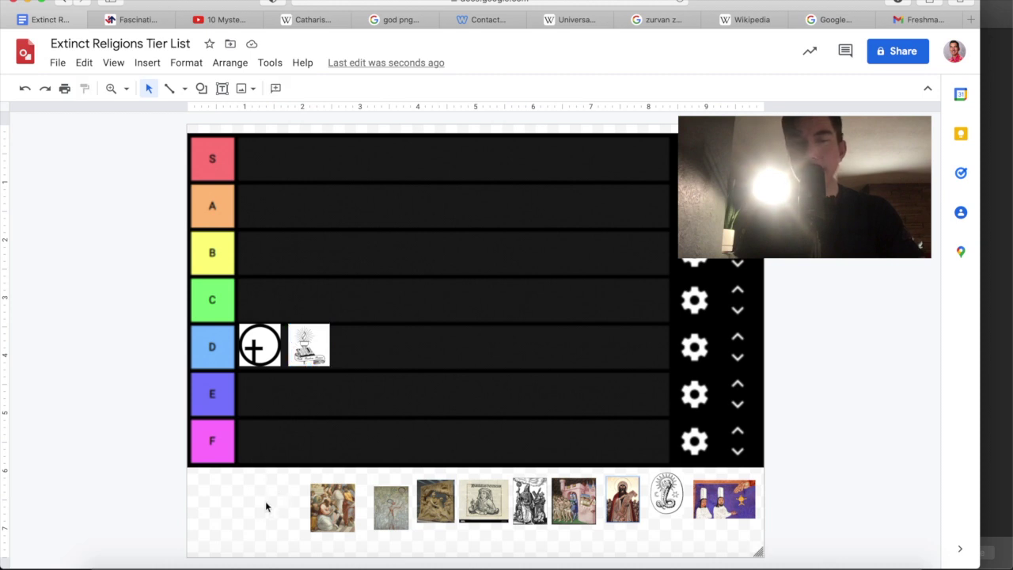
Move the philosophers painting to the start of the C tier row and the Egyptian relief next to it
{"action": "left_click_drag", "start_coordinate": [332, 506], "coordinate": [260, 294]}
{"action": "left_click", "coordinate": [289, 506]}
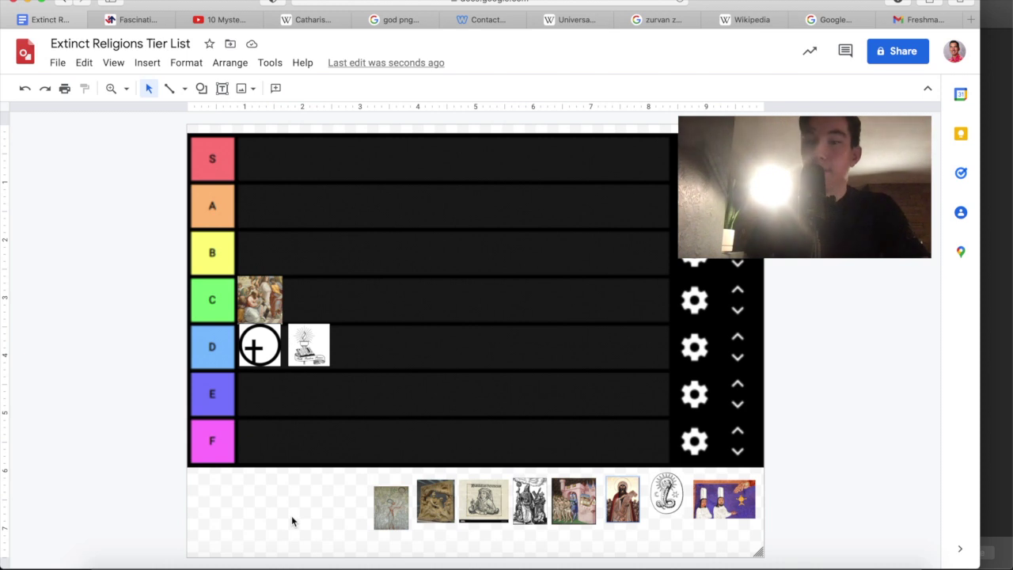
{"action": "left_click", "coordinate": [255, 315]}
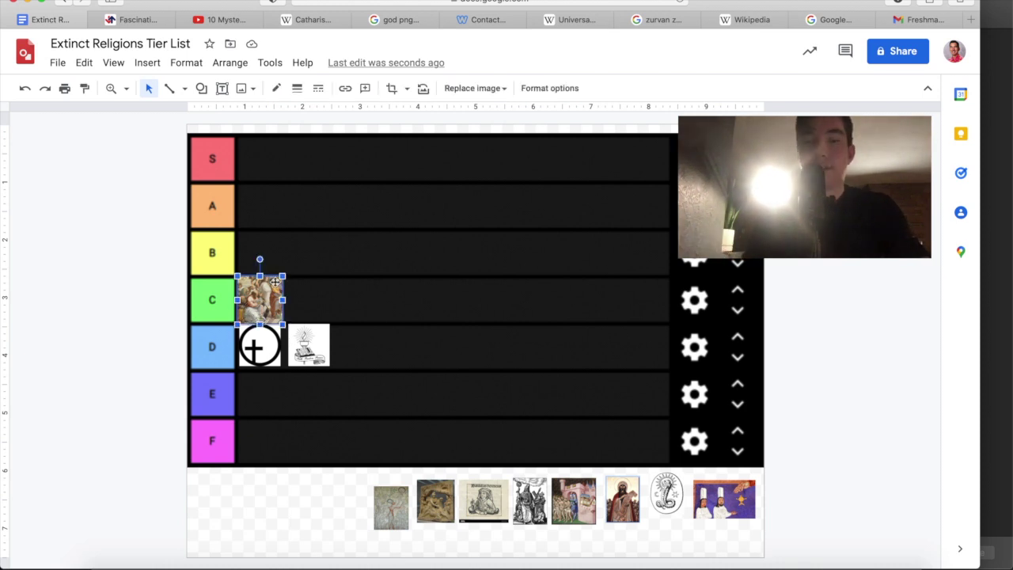
{"action": "left_click", "coordinate": [102, 349]}
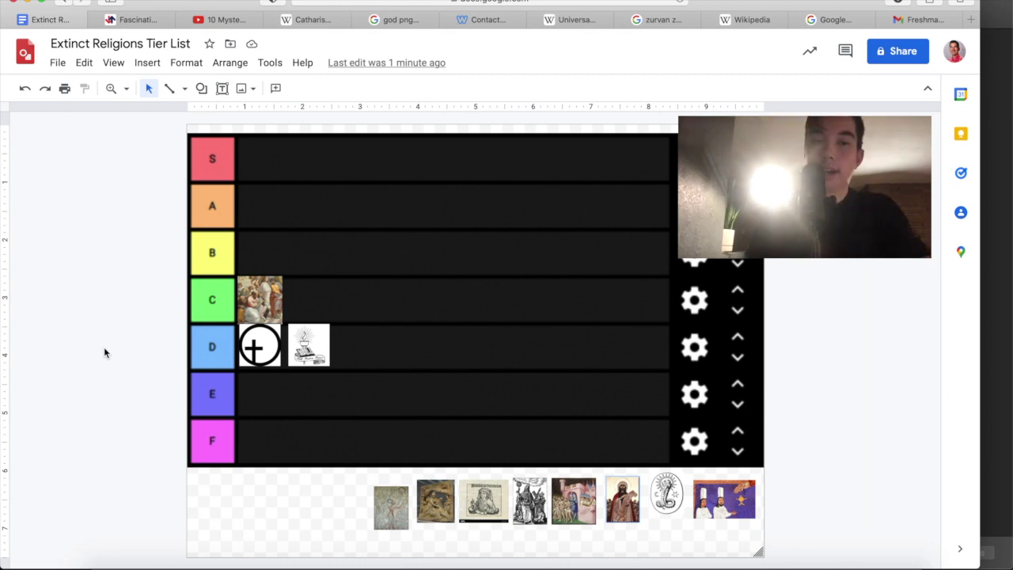
{"action": "left_click_drag", "start_coordinate": [387, 505], "coordinate": [309, 298]}
{"action": "left_click", "coordinate": [346, 490]}
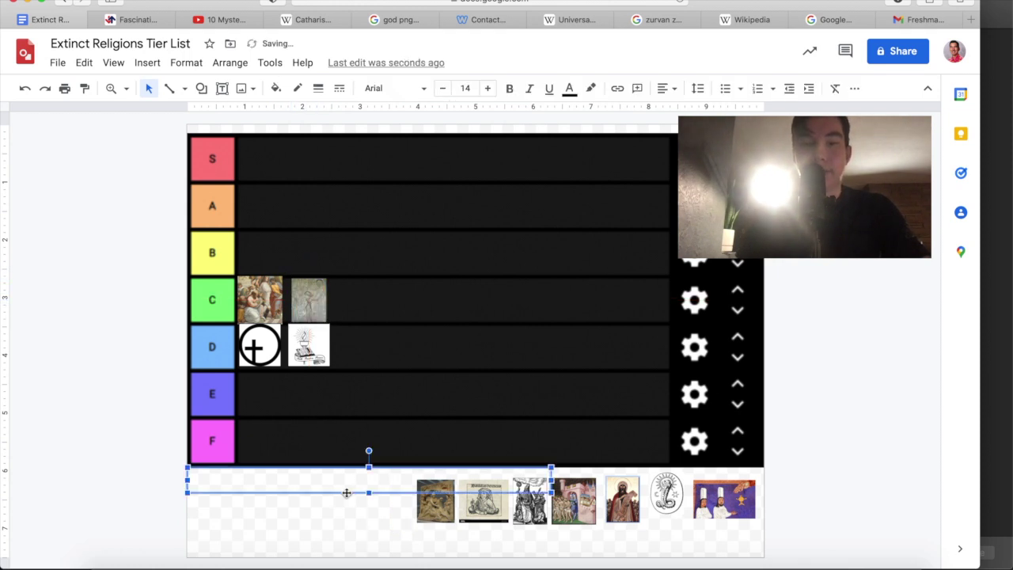
{"action": "left_click", "coordinate": [357, 518]}
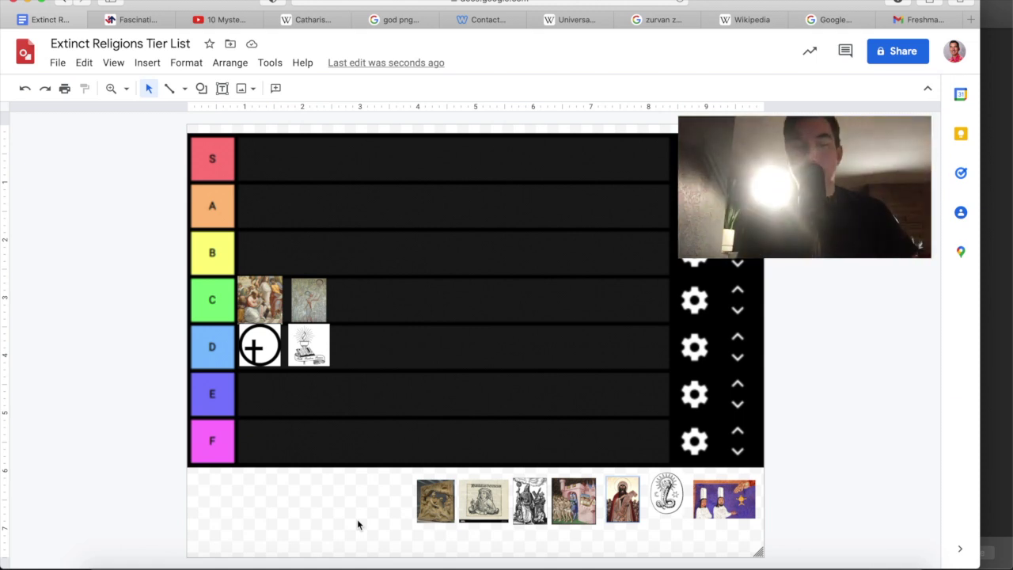
Move the carved stone relief of the bull slaying to the start of the B tier row
{"action": "left_click_drag", "start_coordinate": [436, 500], "coordinate": [258, 250]}
{"action": "left_click", "coordinate": [404, 483]}
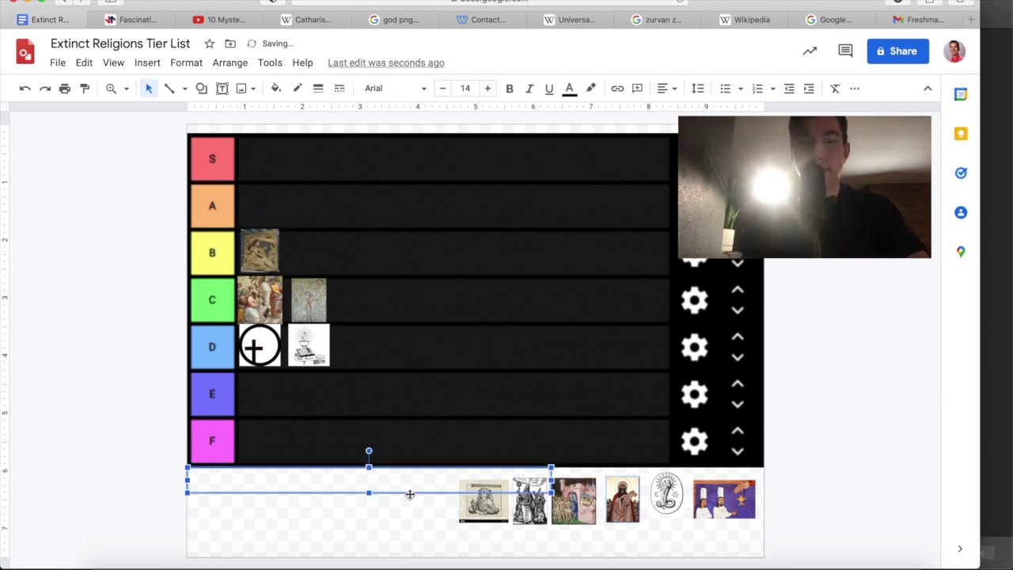
{"action": "left_click", "coordinate": [424, 545]}
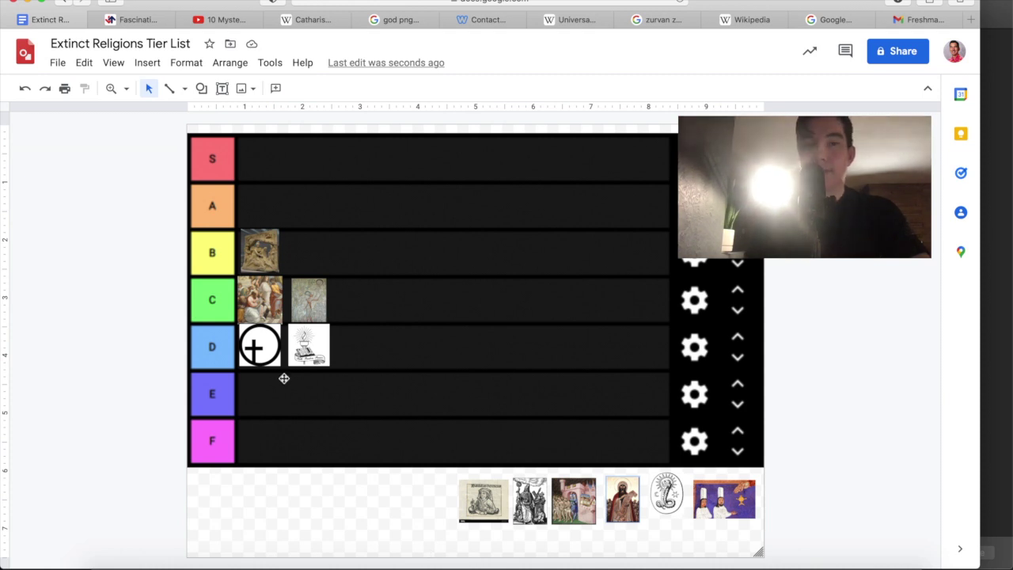
Examine the carved relief in the B tier and the images ranked below it up close
{"action": "scroll", "coordinate": [245, 251], "scroll_direction": "up", "scroll_amount": 5}
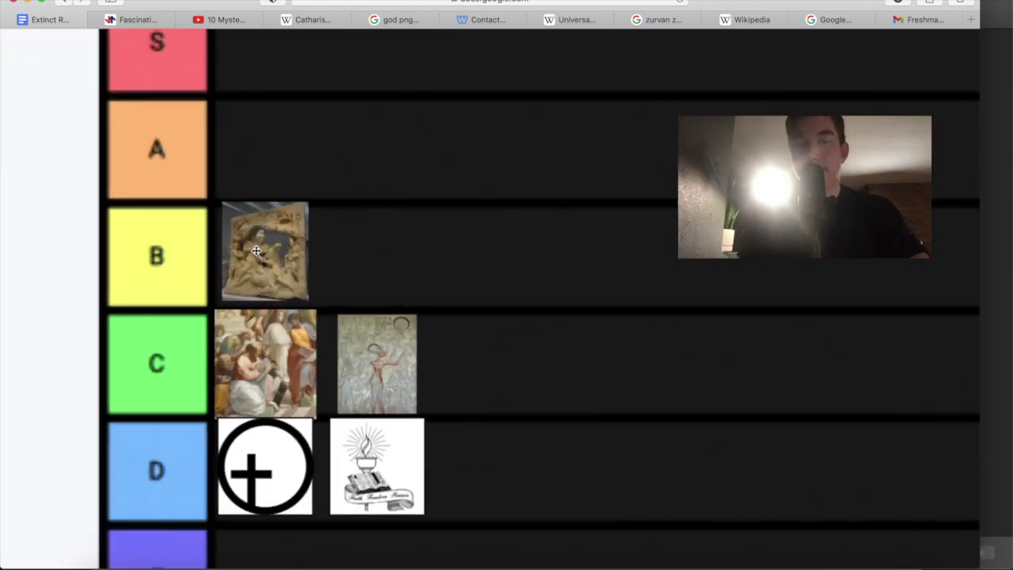
{"action": "scroll", "coordinate": [256, 251], "scroll_direction": "down", "scroll_amount": 1}
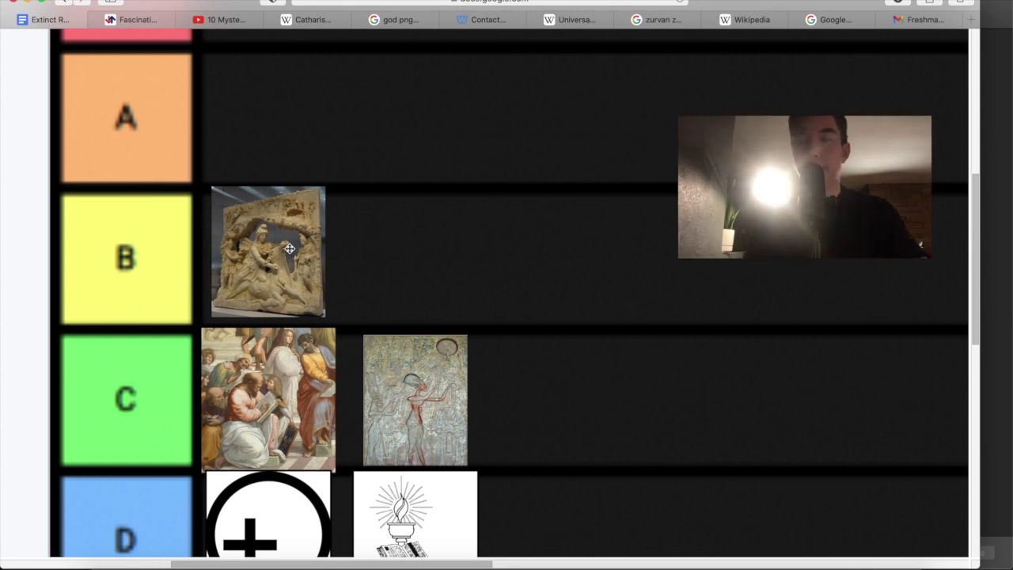
{"action": "scroll", "coordinate": [290, 249], "scroll_direction": "down", "scroll_amount": 10}
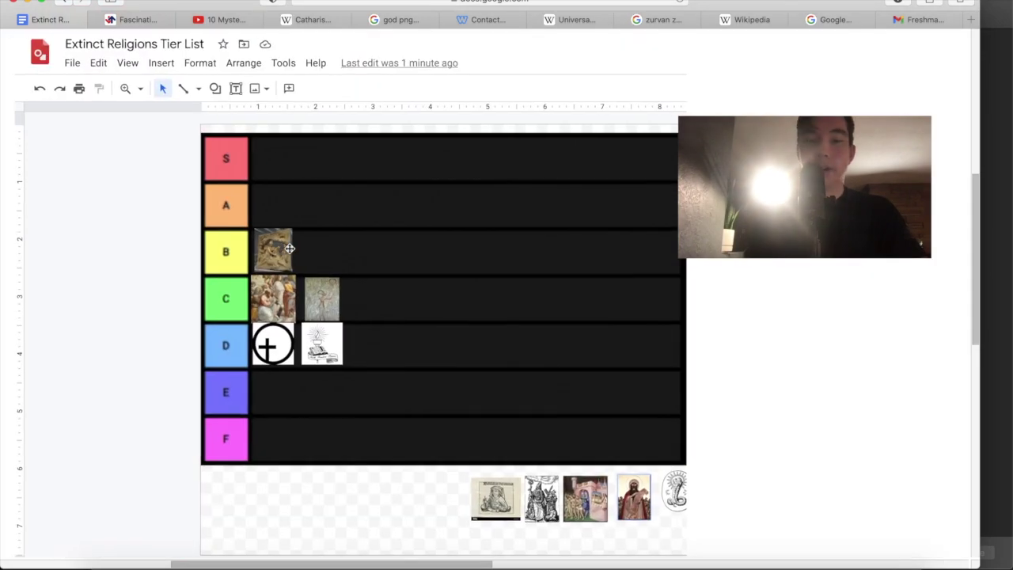
{"action": "left_click", "coordinate": [186, 142]}
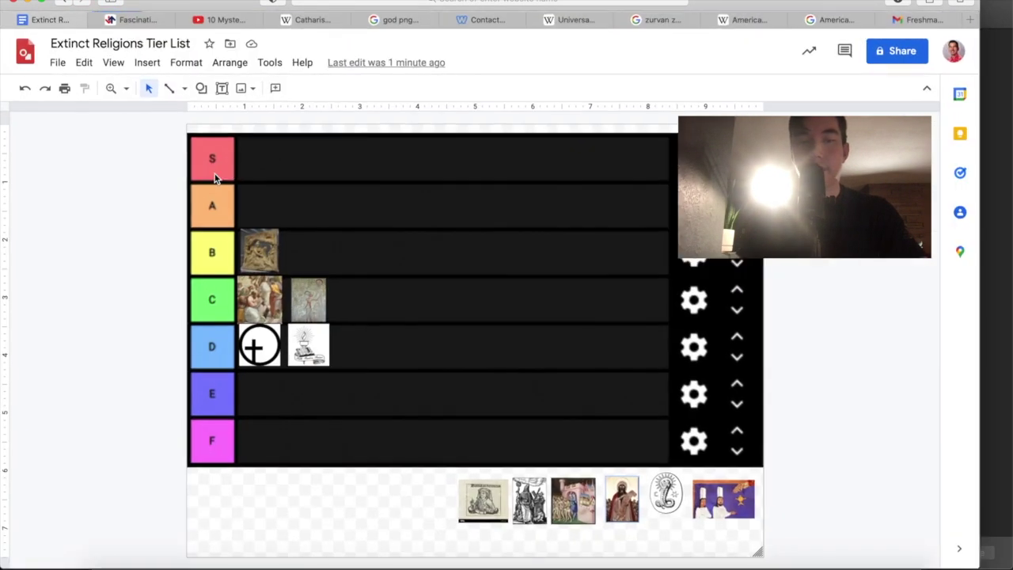
{"action": "scroll", "coordinate": [215, 174], "scroll_direction": "up", "scroll_amount": 10}
{"action": "scroll", "coordinate": [251, 196], "scroll_direction": "down", "scroll_amount": 5}
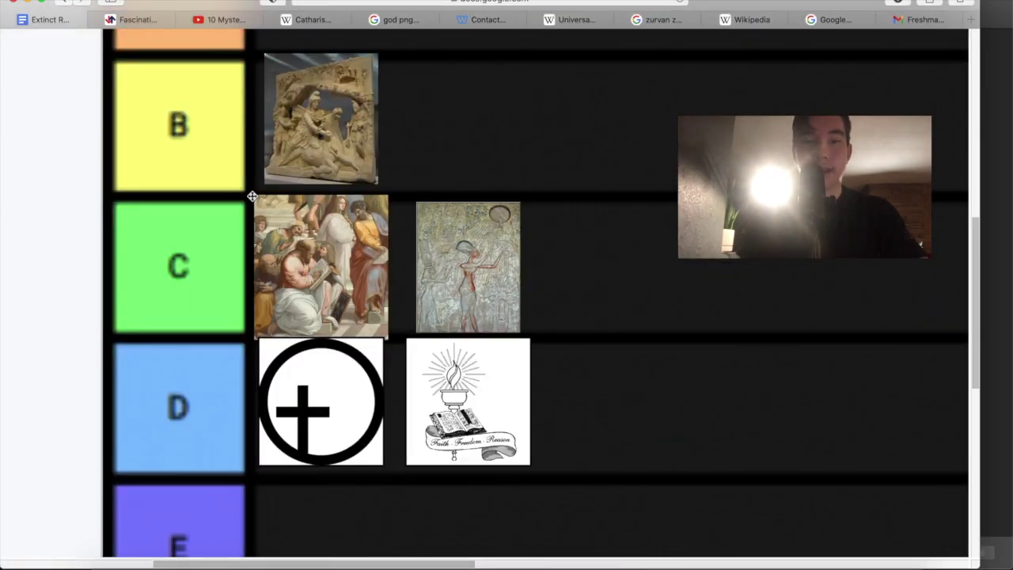
{"action": "scroll", "coordinate": [250, 188], "scroll_direction": "up", "scroll_amount": 2}
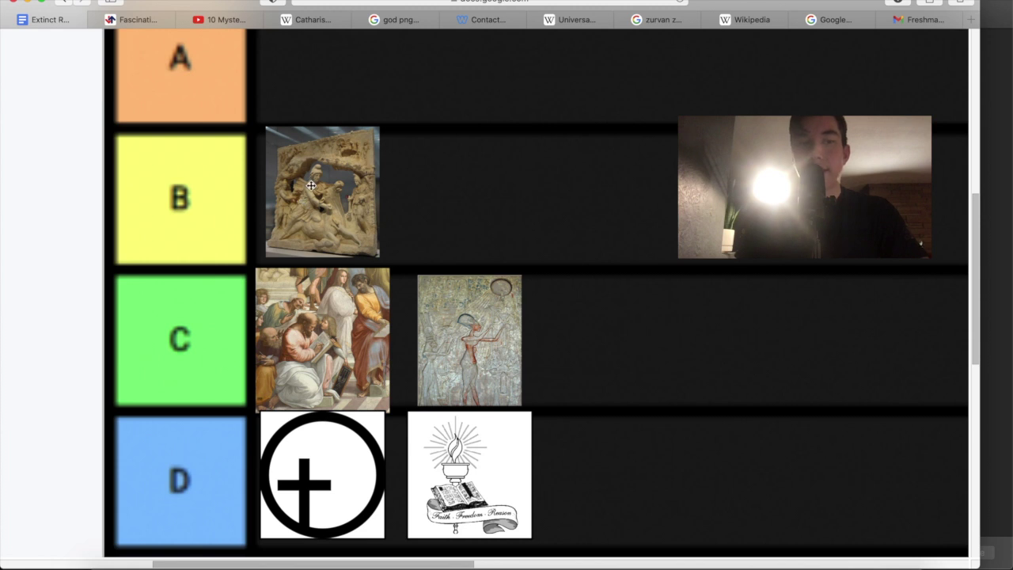
{"action": "scroll", "coordinate": [297, 195], "scroll_direction": "down", "scroll_amount": 5}
{"action": "key", "text": "ctrl+shift+f"}
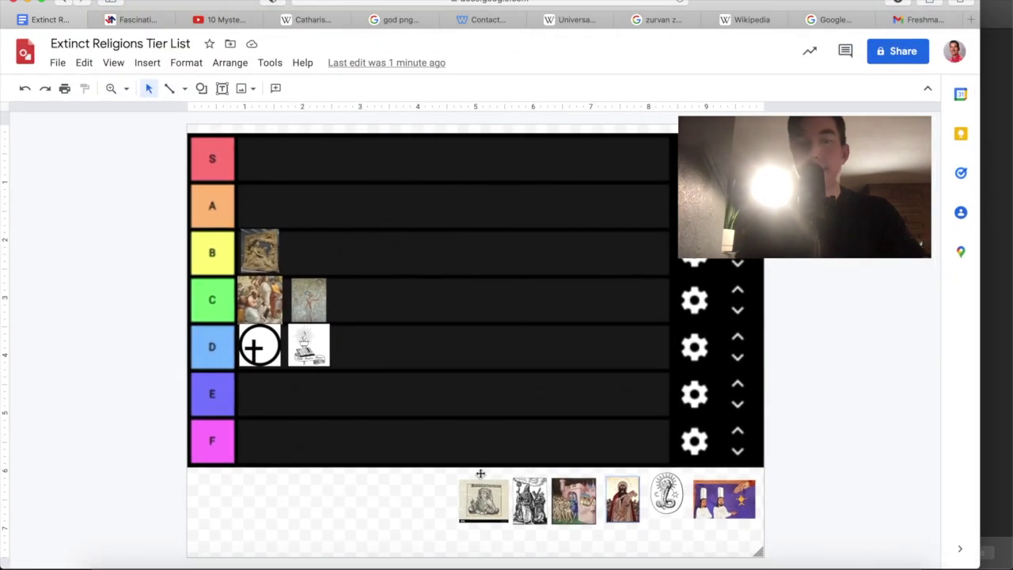
Move the woodcut of the seated heretic into the B tier row beside the carved relief
{"action": "left_click_drag", "start_coordinate": [480, 481], "coordinate": [315, 252]}
{"action": "key", "text": "ctrl+shift+f"}
{"action": "scroll", "coordinate": [308, 249], "scroll_direction": "up", "scroll_amount": 5}
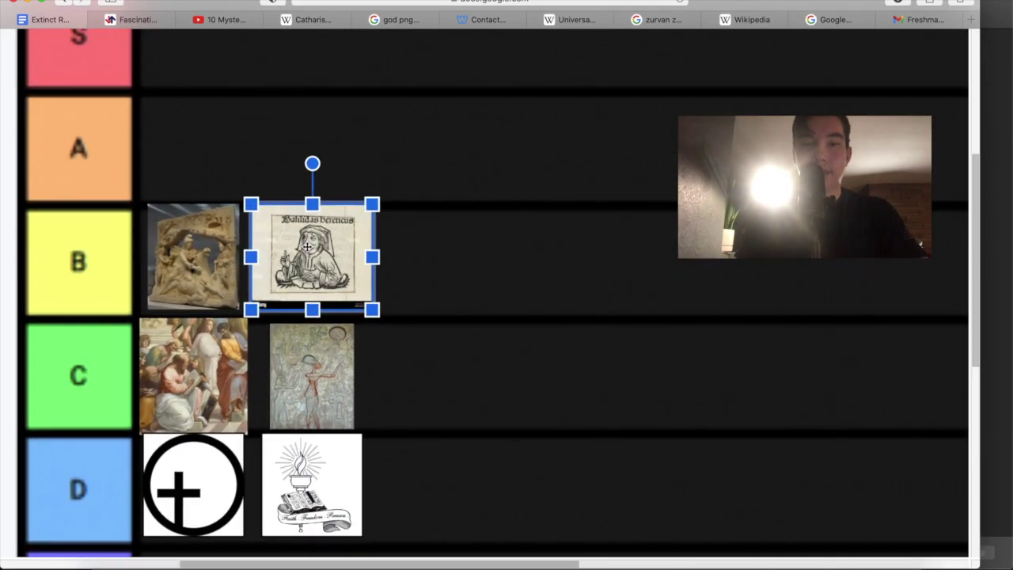
{"action": "scroll", "coordinate": [307, 247], "scroll_direction": "up", "scroll_amount": 2}
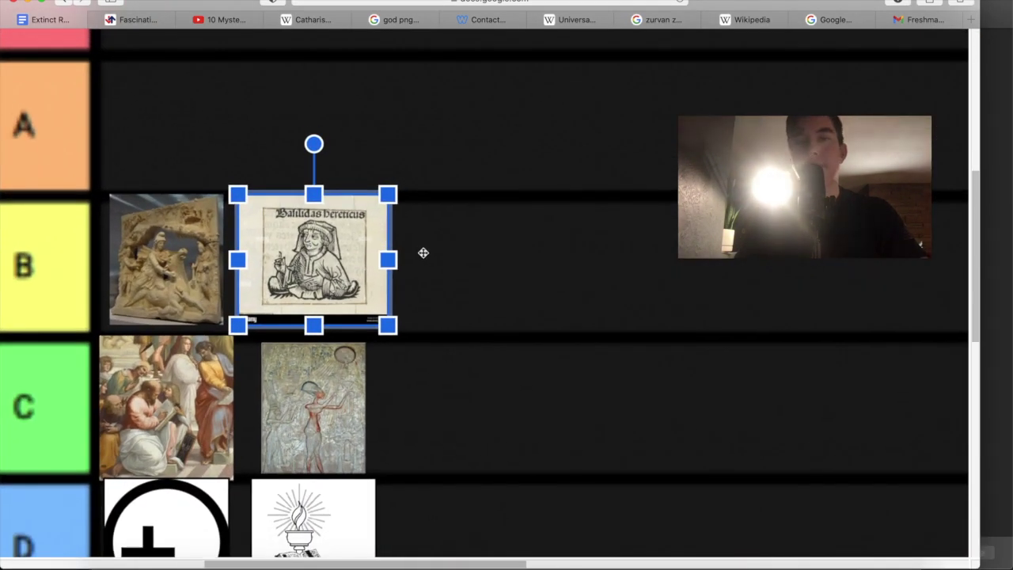
{"action": "left_click", "coordinate": [424, 253]}
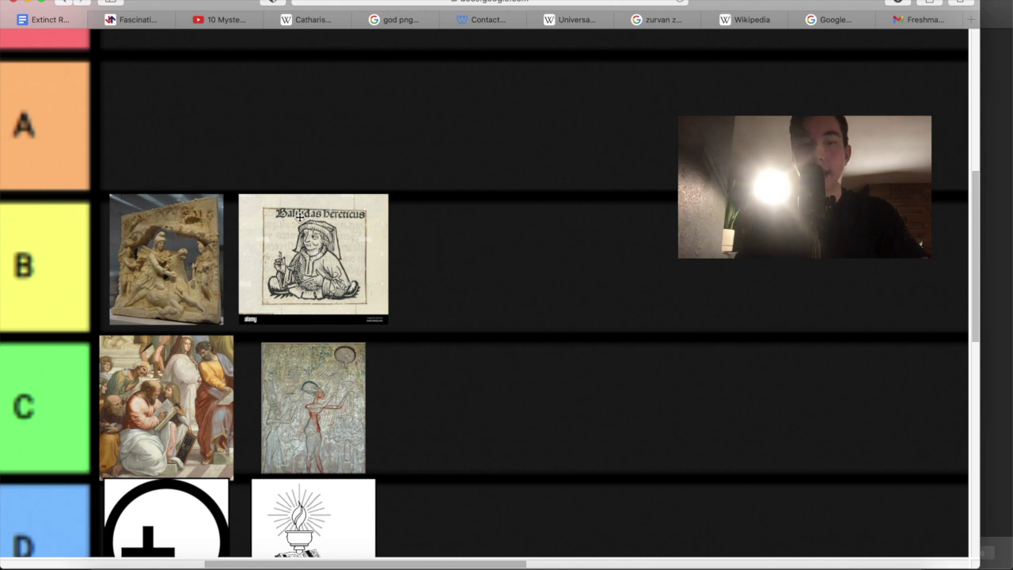
{"action": "scroll", "coordinate": [306, 209], "scroll_direction": "up", "scroll_amount": 1}
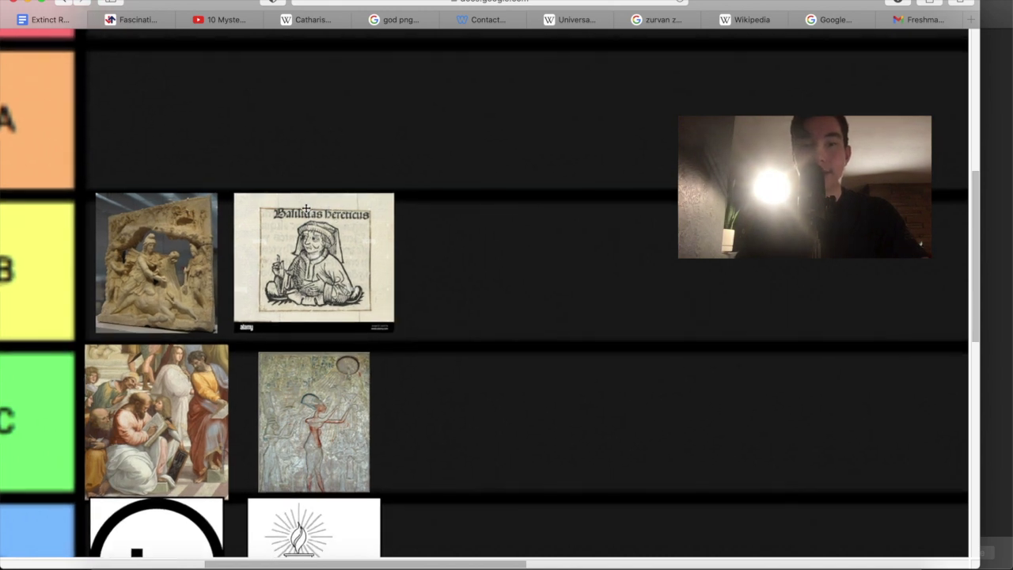
{"action": "scroll", "coordinate": [306, 209], "scroll_direction": "down", "scroll_amount": 1}
{"action": "scroll", "coordinate": [315, 214], "scroll_direction": "up", "scroll_amount": 1}
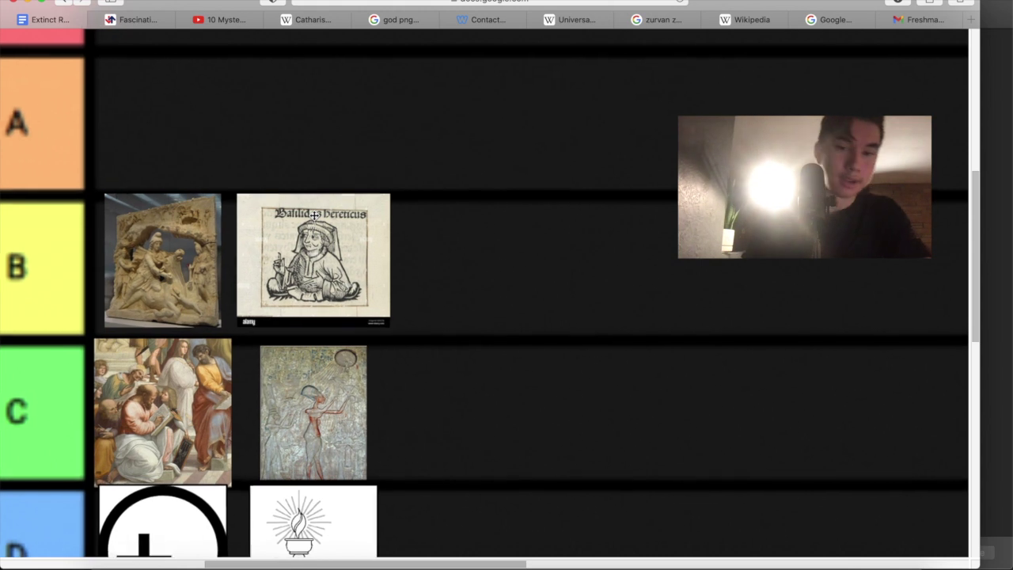
{"action": "scroll", "coordinate": [314, 215], "scroll_direction": "down", "scroll_amount": 1}
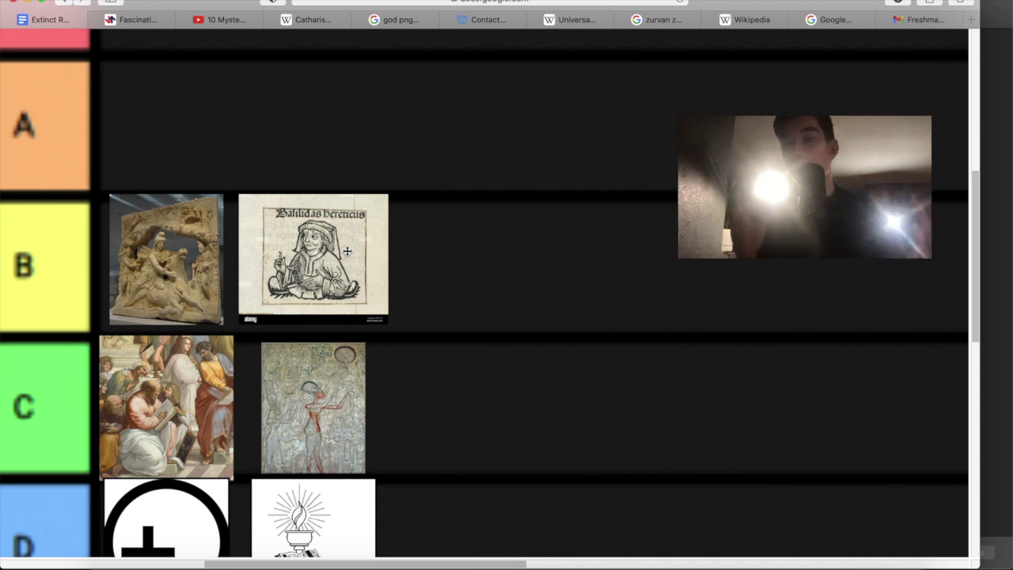
Move the black-and-white engraving of the robed figure holding a sphere to the start of the A tier row
{"action": "scroll", "coordinate": [347, 250], "scroll_direction": "down", "scroll_amount": 5}
{"action": "scroll", "coordinate": [347, 250], "scroll_direction": "down", "scroll_amount": 3}
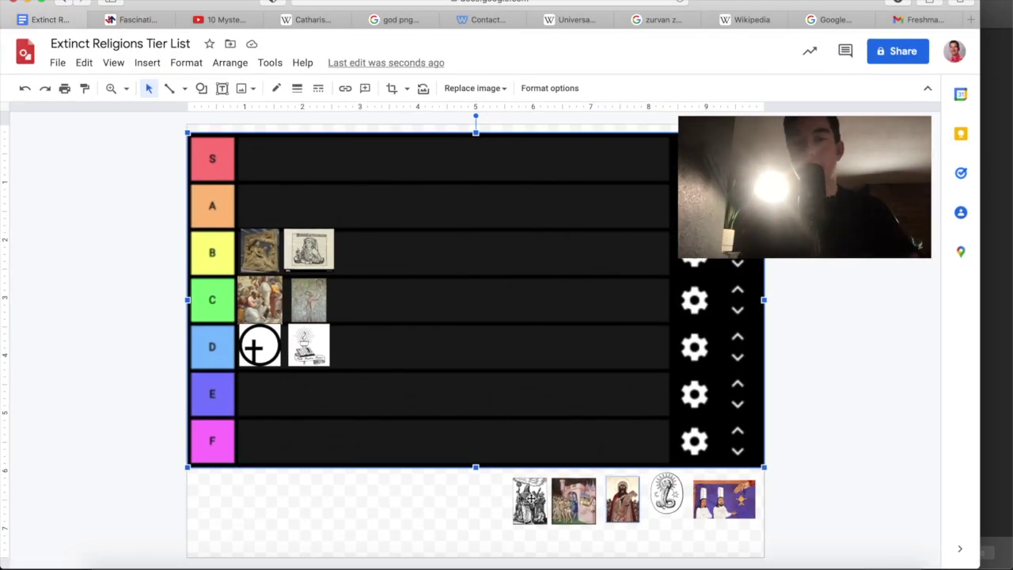
{"action": "left_click", "coordinate": [529, 497]}
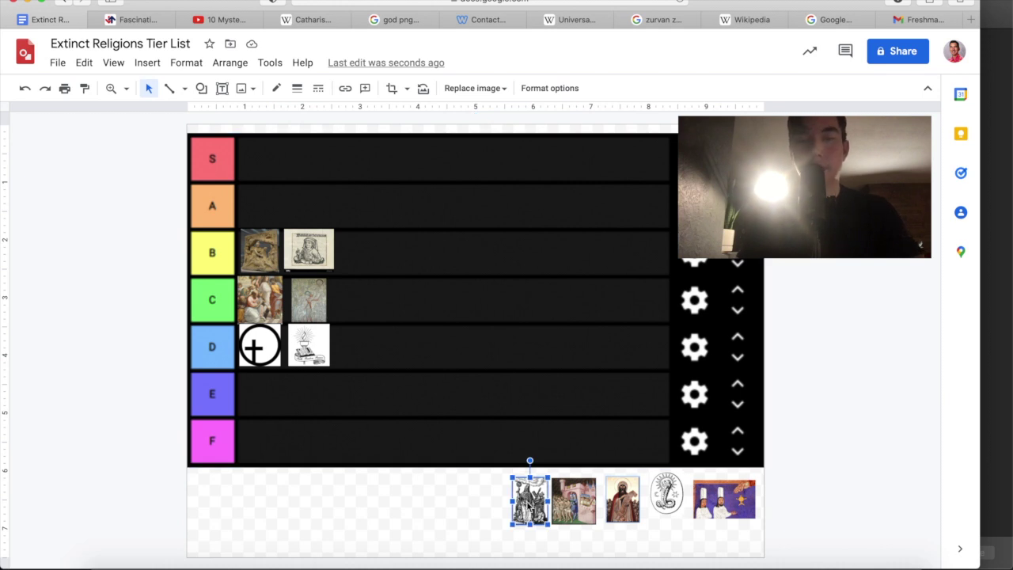
{"action": "mouse_move", "coordinate": [527, 500]}
{"action": "left_mouse_down"}
{"action": "mouse_move", "coordinate": [312, 182]}
{"action": "mouse_move", "coordinate": [262, 205]}
{"action": "left_mouse_up"}
{"action": "scroll", "coordinate": [264, 204], "scroll_direction": "up", "scroll_amount": 5}
{"action": "left_click", "coordinate": [404, 194]}
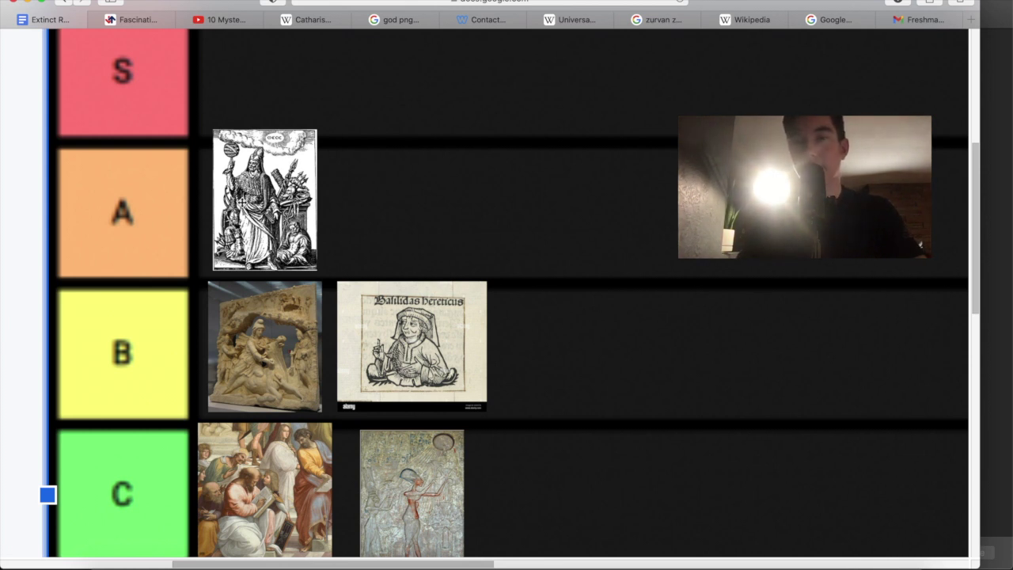
Move the medieval painting of the pink castle into the A tier row beside the engraving
{"action": "scroll", "coordinate": [290, 298], "scroll_direction": "down", "scroll_amount": 5}
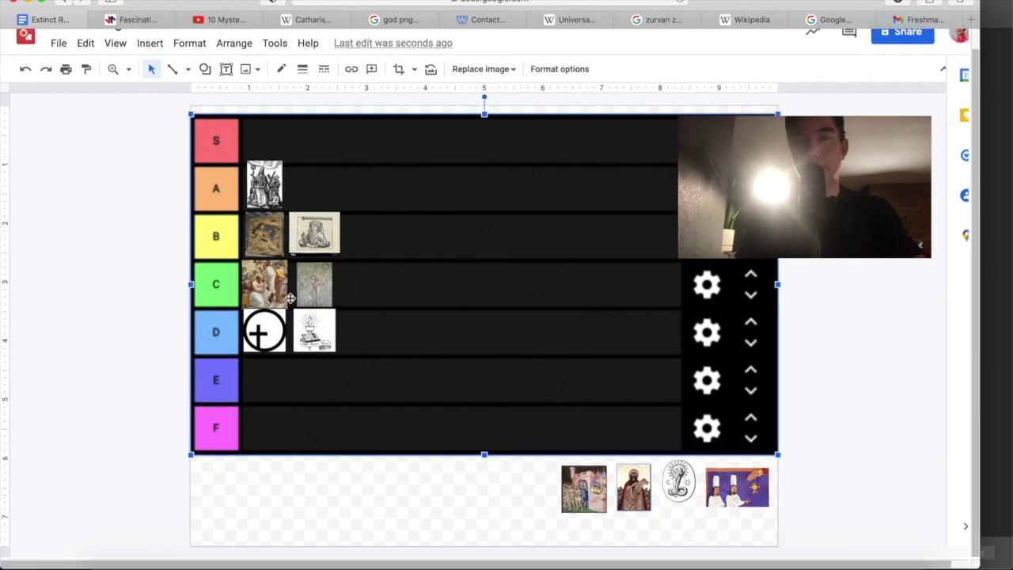
{"action": "left_click", "coordinate": [356, 483]}
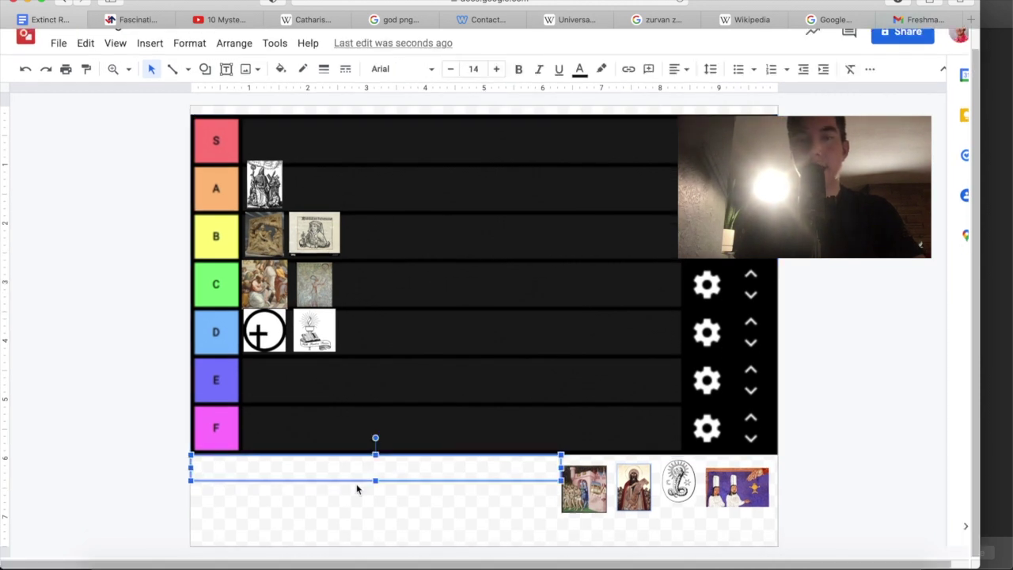
{"action": "left_click", "coordinate": [363, 520]}
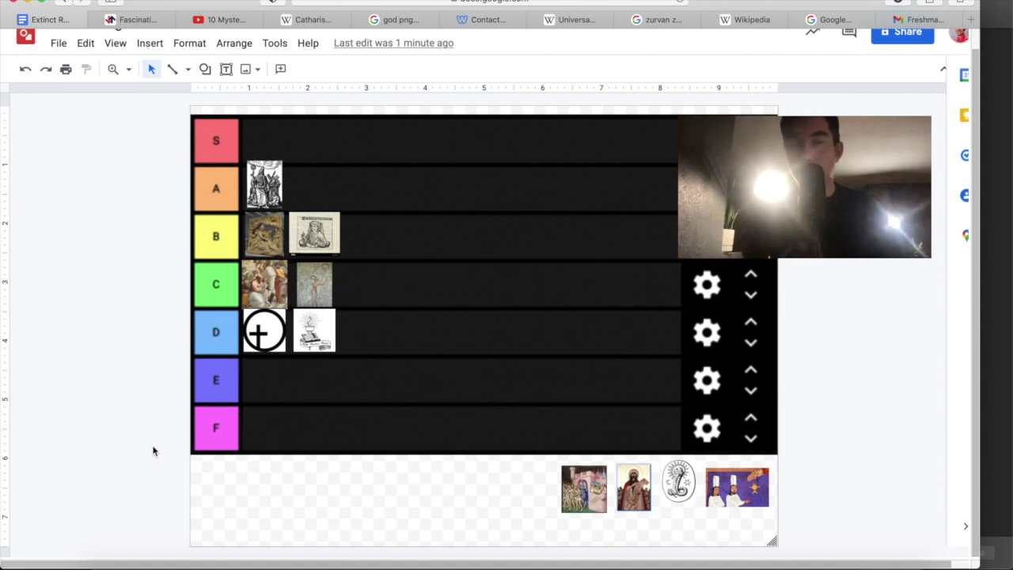
{"action": "left_click_drag", "start_coordinate": [583, 477], "coordinate": [300, 179]}
{"action": "left_click", "coordinate": [377, 540]}
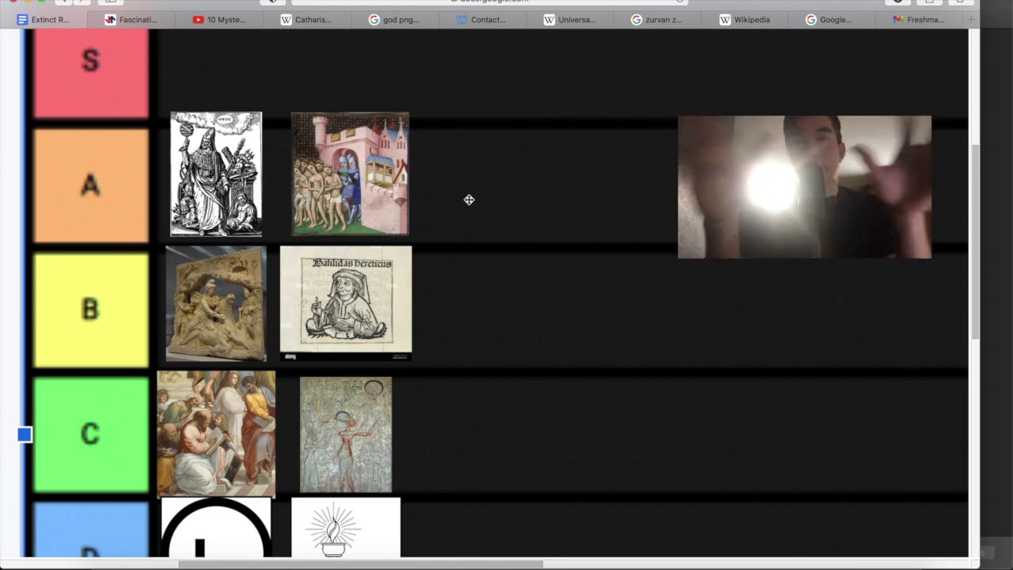
Move the icon of the haloed, red-robed figure beyond the castle painting, straddling the line between the S and A tiers
{"action": "scroll", "coordinate": [483, 186], "scroll_direction": "down", "scroll_amount": 5}
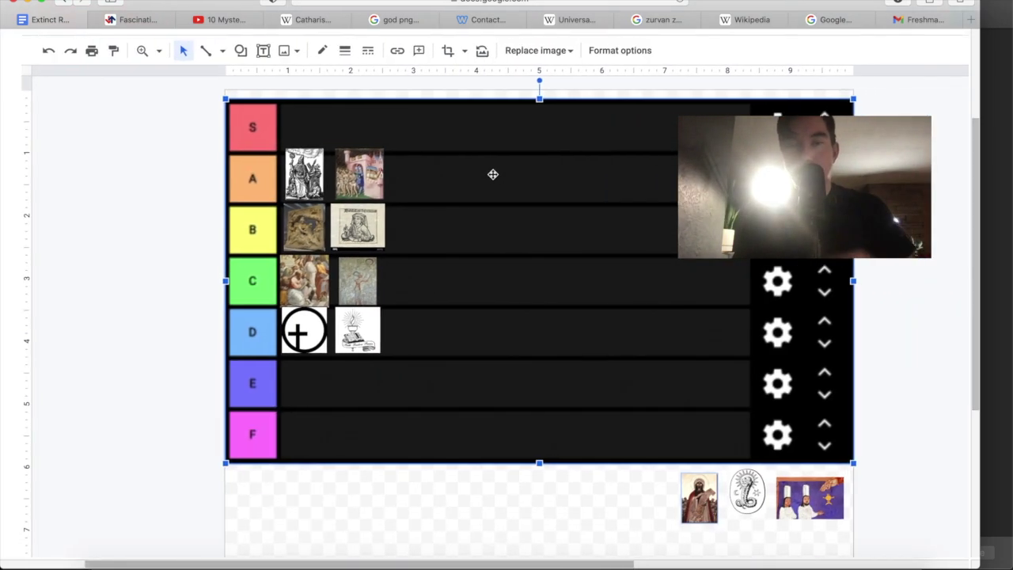
{"action": "scroll", "coordinate": [493, 174], "scroll_direction": "up", "scroll_amount": 5}
{"action": "left_click", "coordinate": [681, 516]}
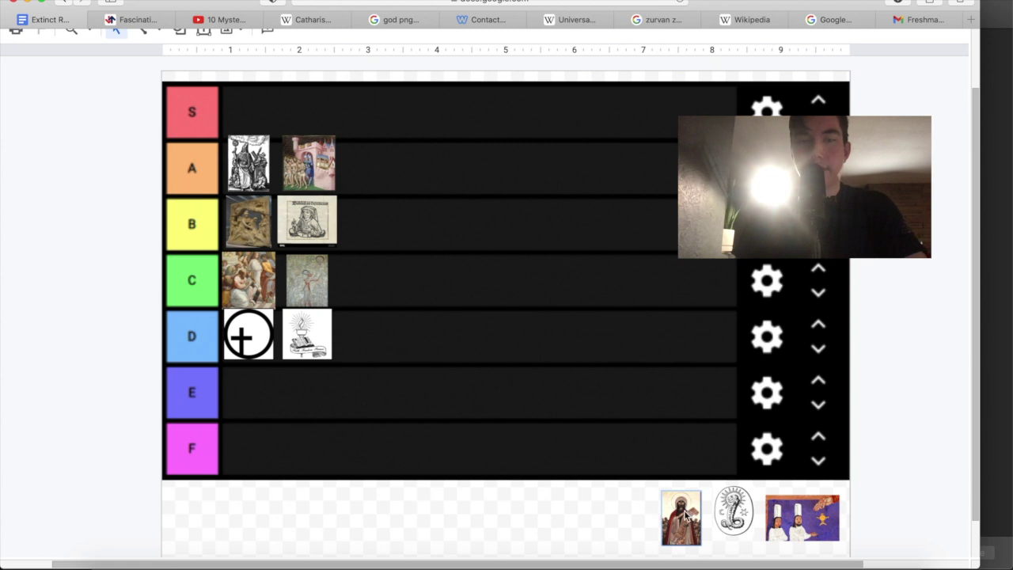
{"action": "left_click_drag", "start_coordinate": [685, 515], "coordinate": [383, 146]}
{"action": "left_click", "coordinate": [407, 169]}
{"action": "scroll", "coordinate": [406, 168], "scroll_direction": "up", "scroll_amount": 5}
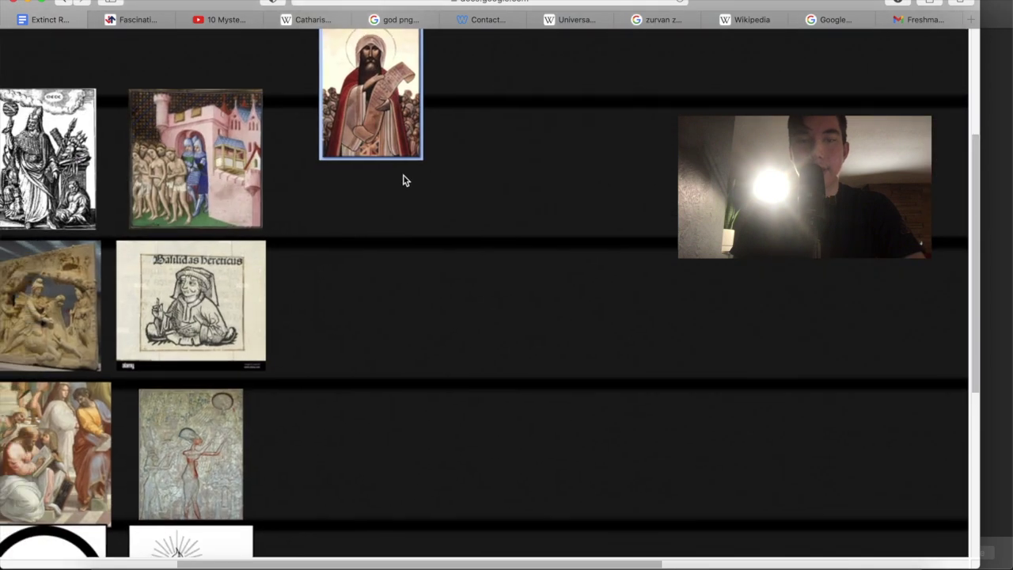
{"action": "scroll", "coordinate": [405, 178], "scroll_direction": "down", "scroll_amount": 5}
{"action": "scroll", "coordinate": [463, 140], "scroll_direction": "up", "scroll_amount": 5}
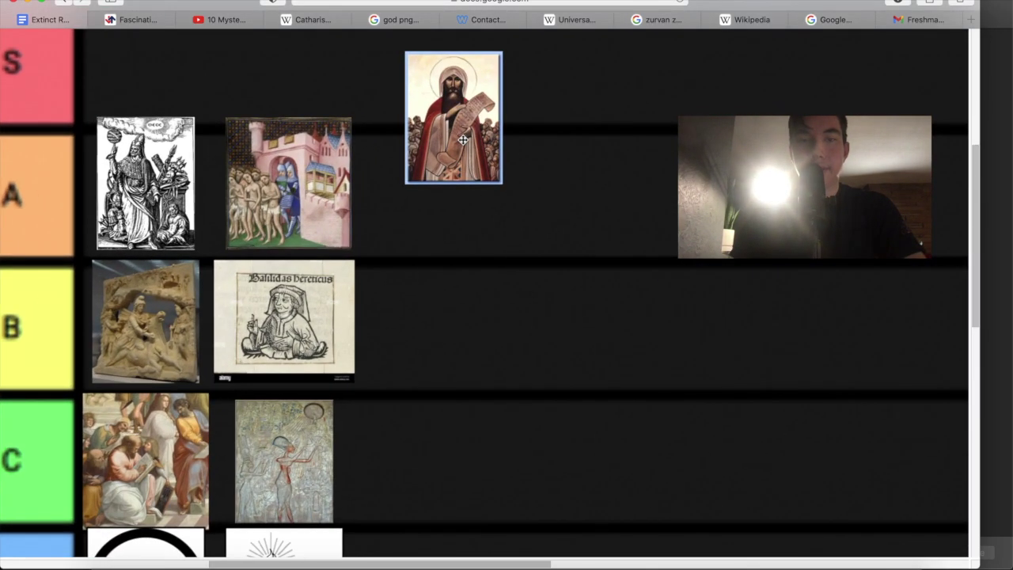
{"action": "scroll", "coordinate": [546, 145], "scroll_direction": "up", "scroll_amount": 1}
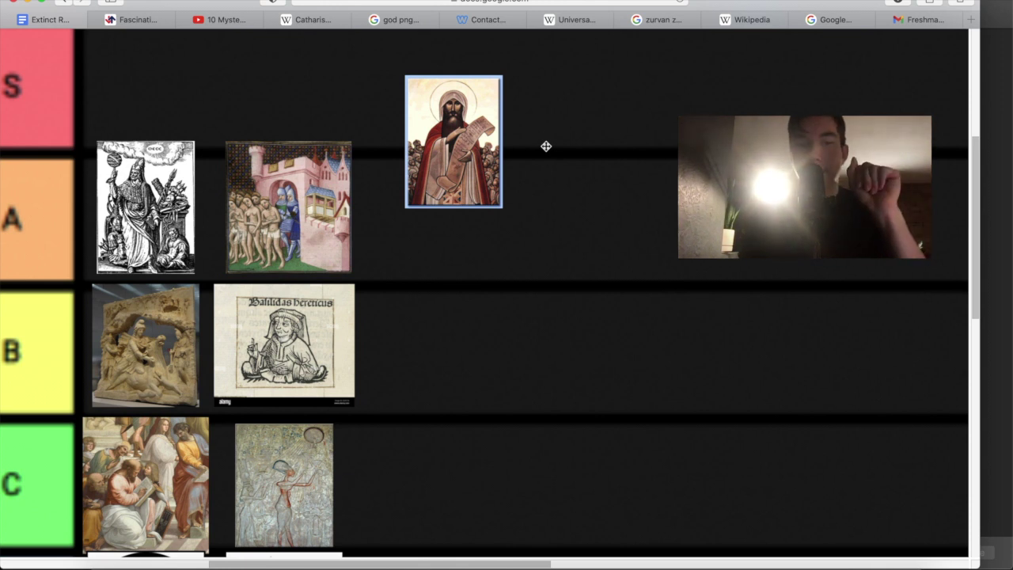
{"action": "scroll", "coordinate": [524, 151], "scroll_direction": "down", "scroll_amount": 5}
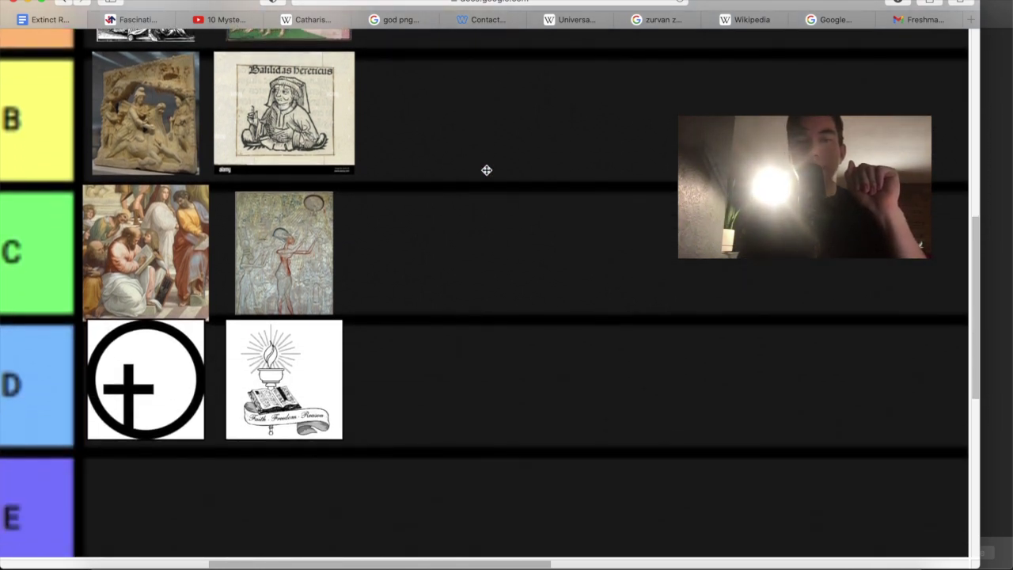
{"action": "scroll", "coordinate": [487, 169], "scroll_direction": "up", "scroll_amount": 2}
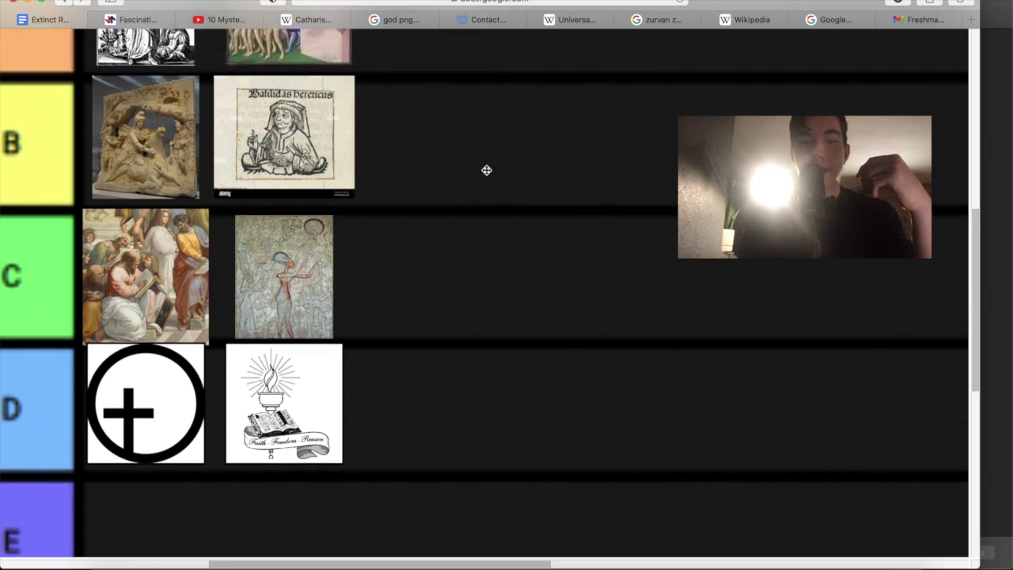
{"action": "scroll", "coordinate": [311, 269], "scroll_direction": "up", "scroll_amount": 5}
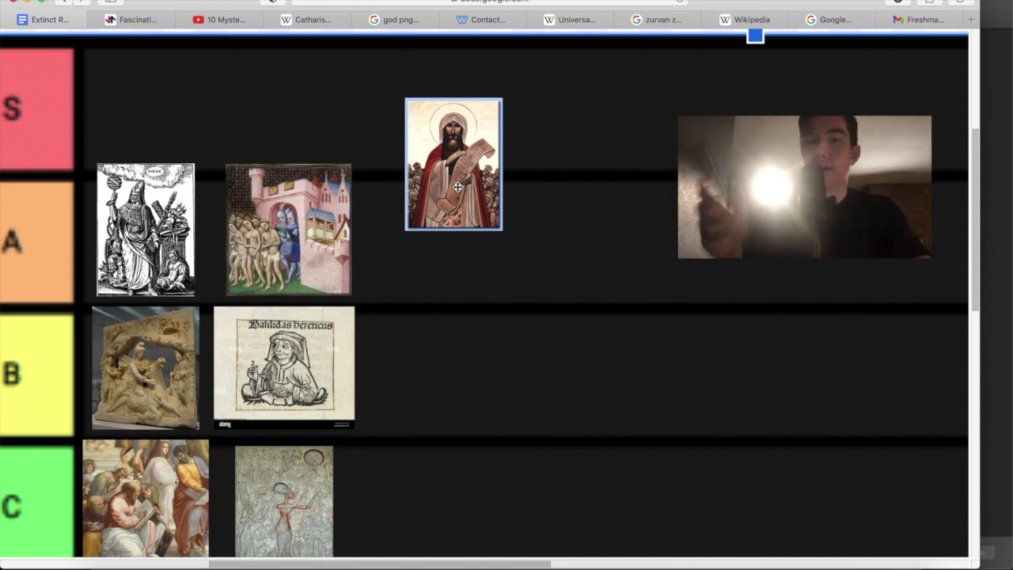
Move the purple painting of the two figures in tall white hats to the start of the S tier row
{"action": "scroll", "coordinate": [457, 187], "scroll_direction": "down", "scroll_amount": 5}
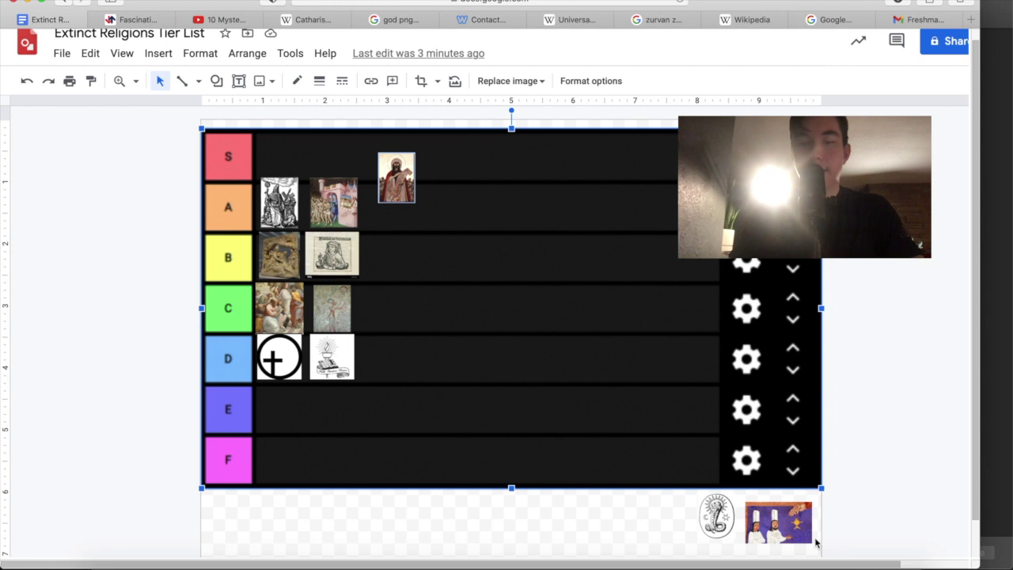
{"action": "left_click_drag", "start_coordinate": [809, 535], "coordinate": [295, 145]}
{"action": "left_click", "coordinate": [409, 269]}
{"action": "scroll", "coordinate": [327, 163], "scroll_direction": "up", "scroll_amount": 5, "text": "ctrl"}
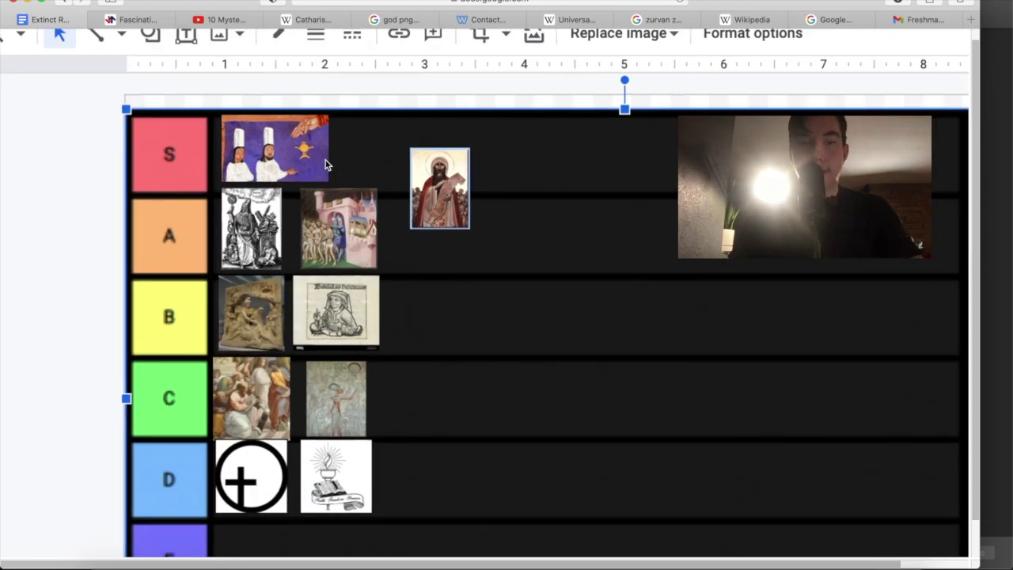
{"action": "scroll", "coordinate": [325, 161], "scroll_direction": "up", "scroll_amount": 5, "text": "ctrl"}
{"action": "scroll", "coordinate": [325, 160], "scroll_direction": "right", "scroll_amount": 2}
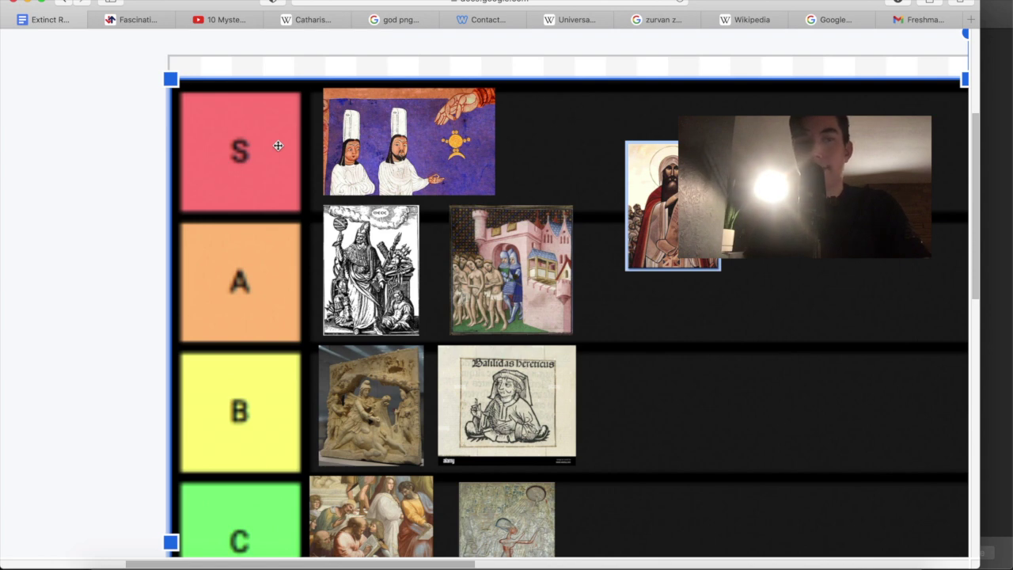
Move the oval emblem of the radiant-headed serpent into the S tier row beside the purple painting and deselect it
{"action": "scroll", "coordinate": [94, 134], "scroll_direction": "down", "scroll_amount": 5}
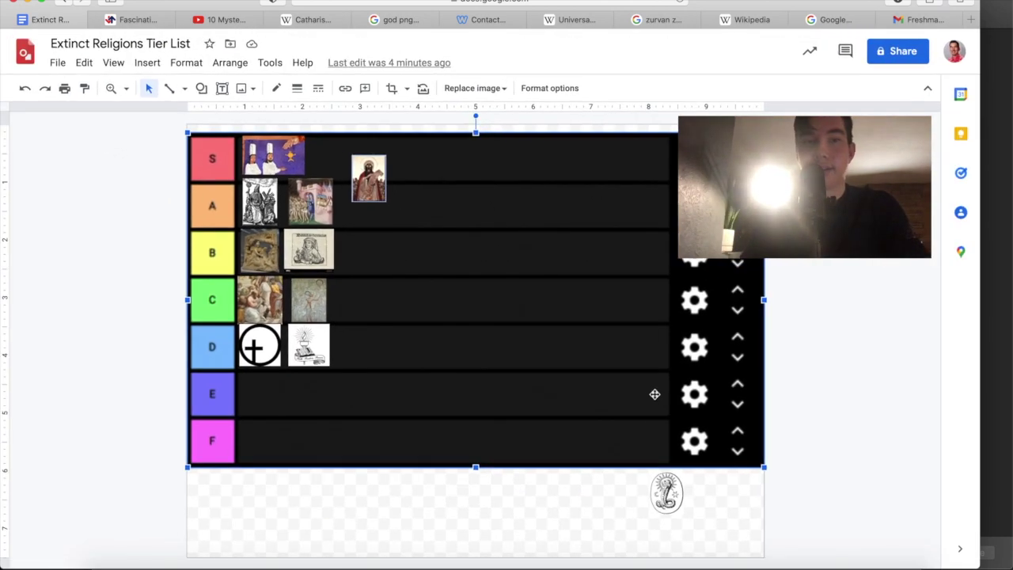
{"action": "left_click_drag", "start_coordinate": [658, 492], "coordinate": [325, 157]}
{"action": "scroll", "coordinate": [324, 156], "scroll_direction": "up", "scroll_amount": 5}
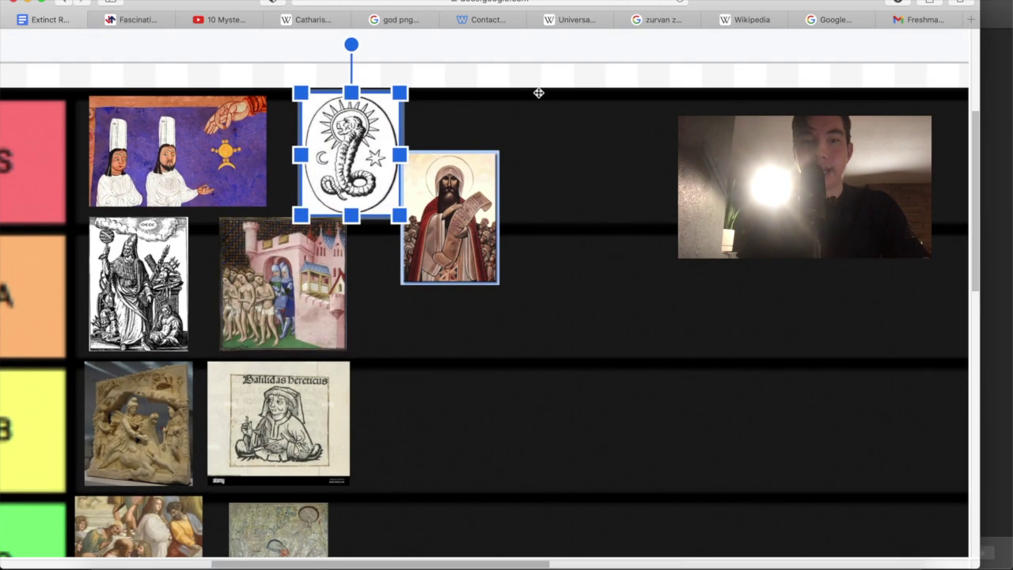
{"action": "left_click", "coordinate": [539, 92]}
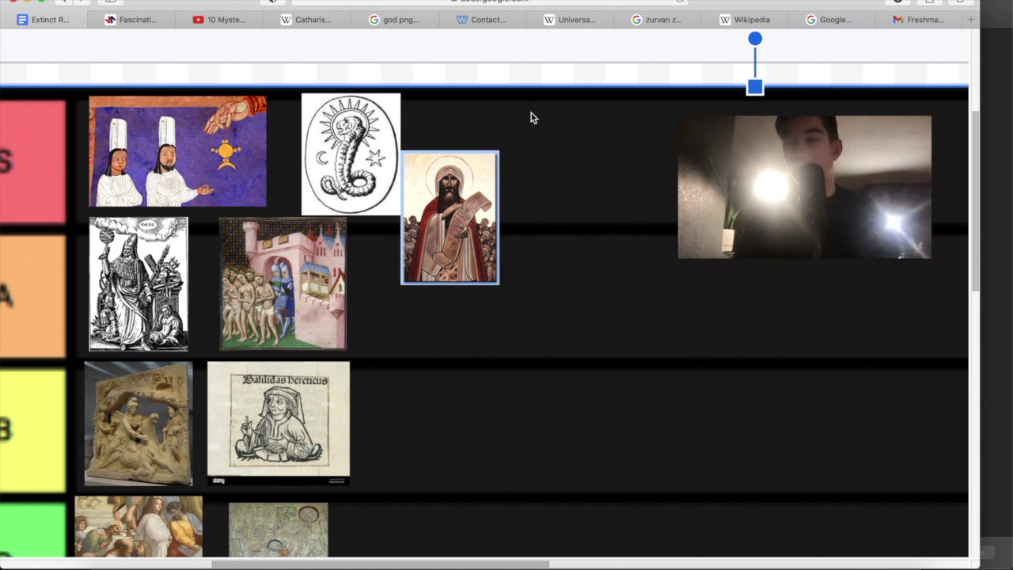
{"action": "scroll", "coordinate": [531, 113], "scroll_direction": "down", "scroll_amount": 5}
{"action": "scroll", "coordinate": [95, 446], "scroll_direction": "up", "scroll_amount": 2}
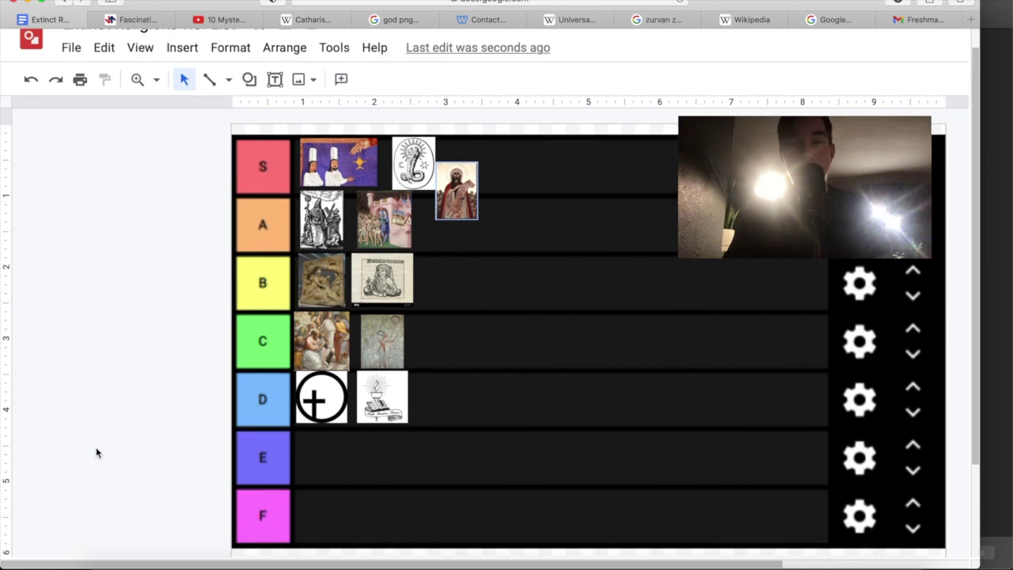
{"action": "scroll", "coordinate": [96, 446], "scroll_direction": "up", "scroll_amount": 2}
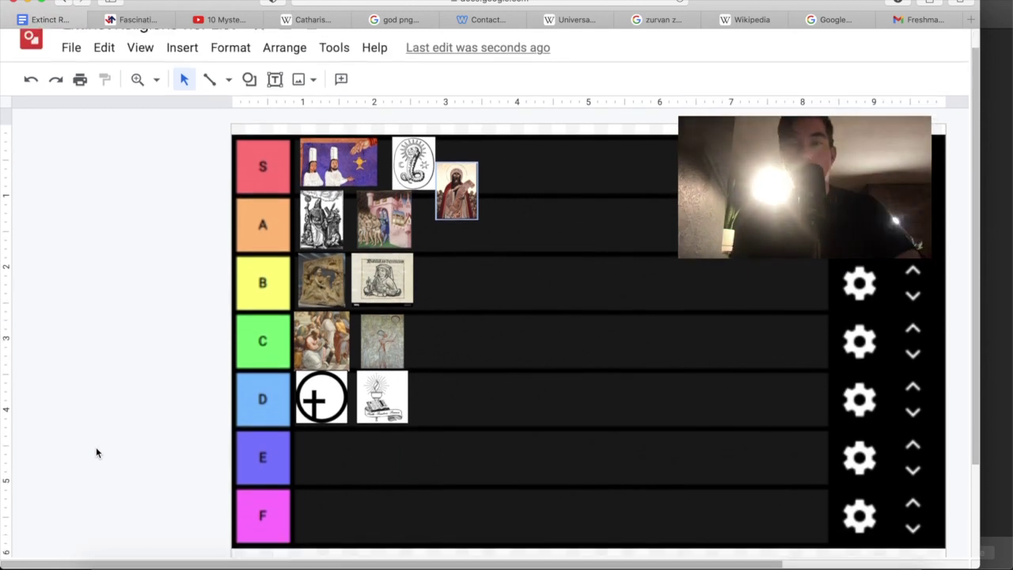